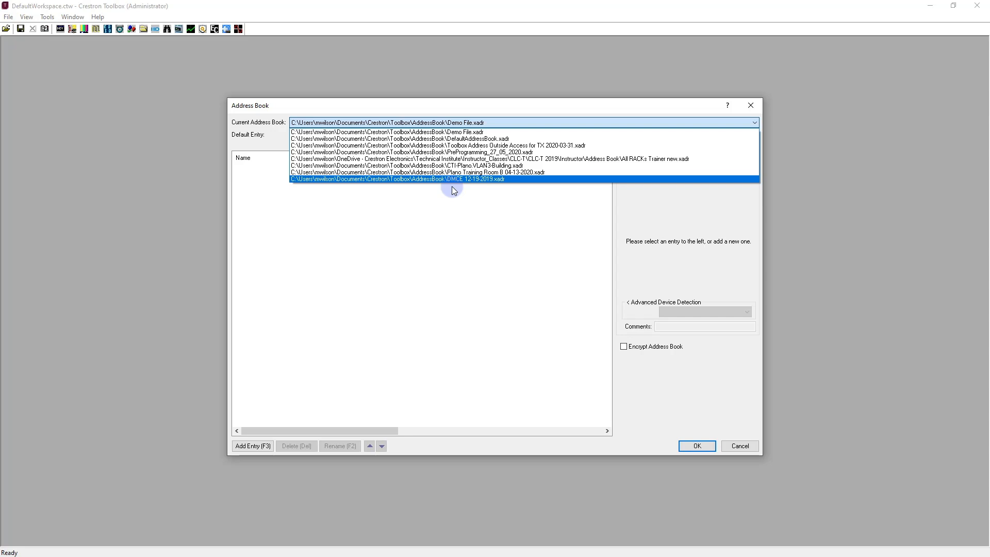
# Review the recent address books, the default entry choices and the saved address book files without changing the selection.
pyautogui.click(452, 187)
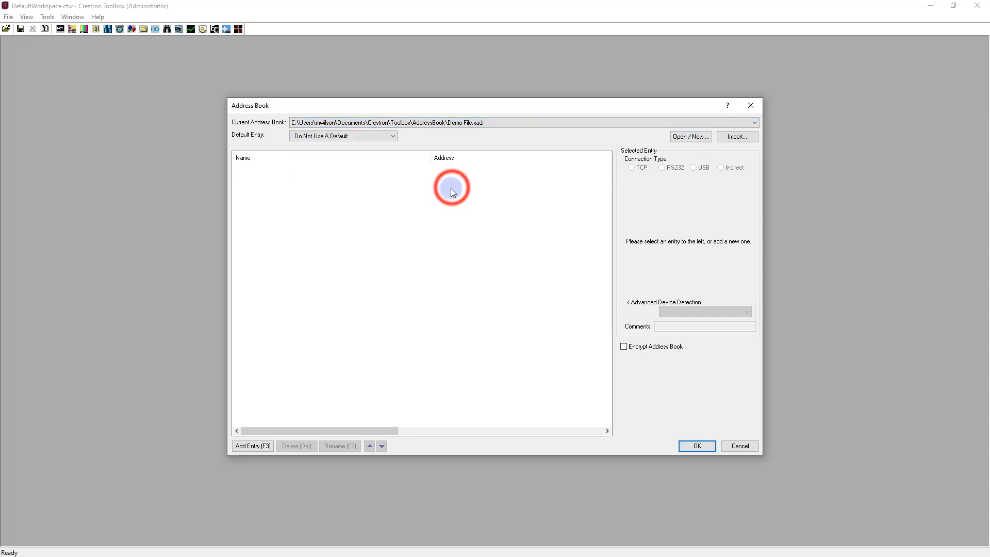
pyautogui.click(383, 137)
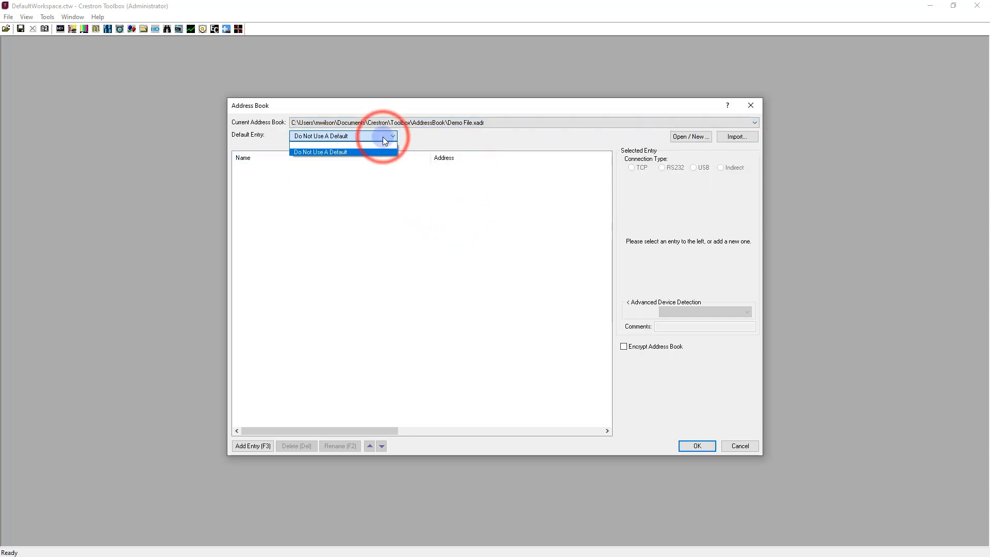
pyautogui.click(379, 158)
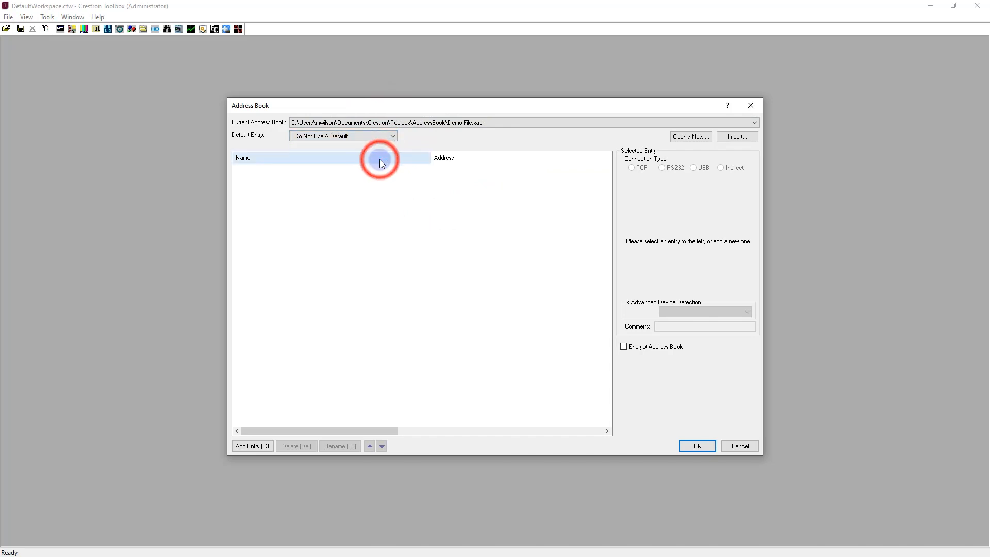
pyautogui.click(681, 136)
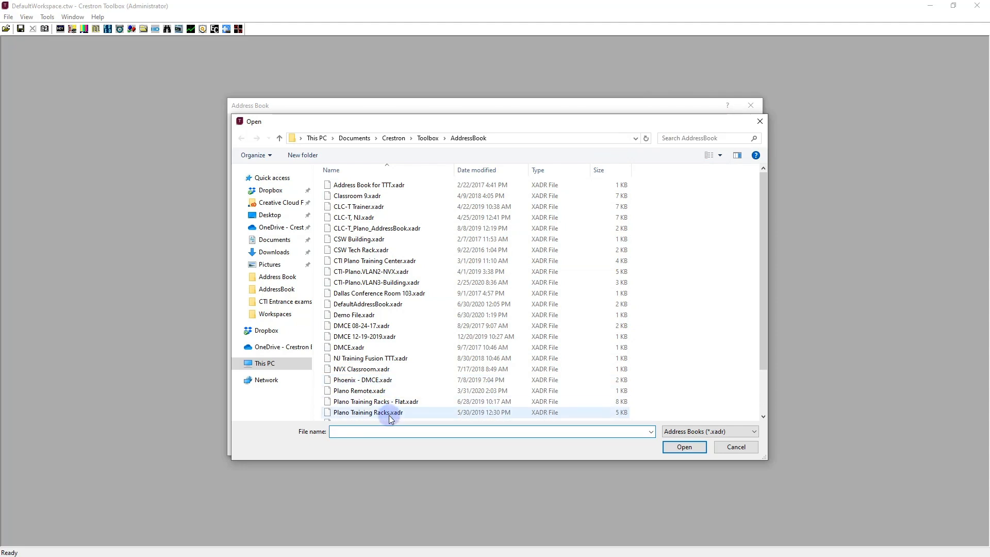
pyautogui.click(739, 449)
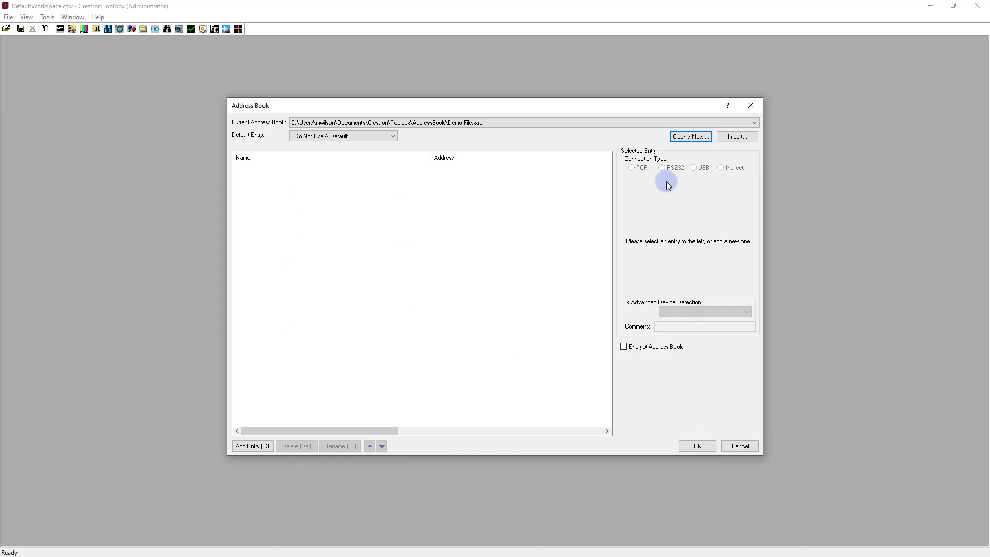
# Import the entries of DefaultAddressBook.xadr into the Demo File address book.
pyautogui.click(735, 137)
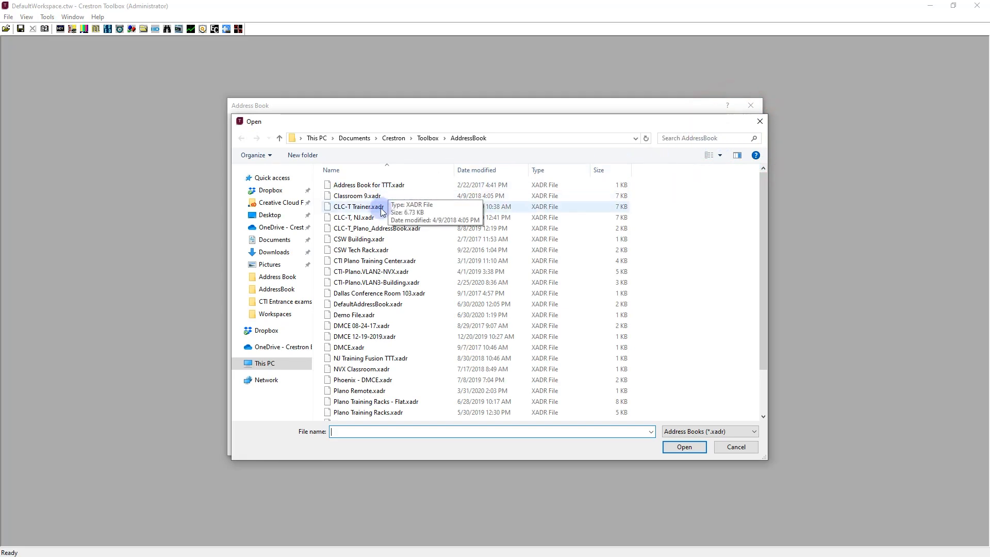
pyautogui.click(365, 306)
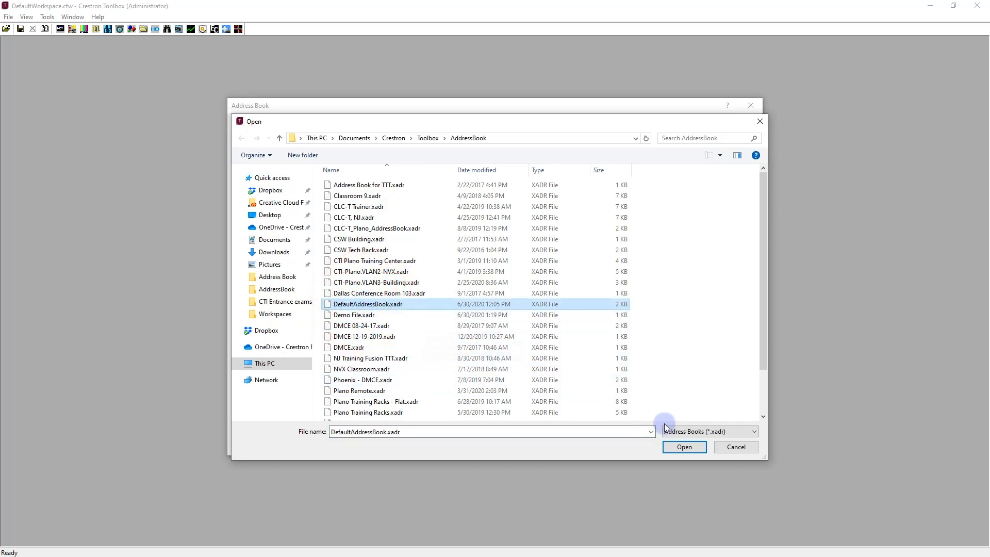
pyautogui.click(688, 447)
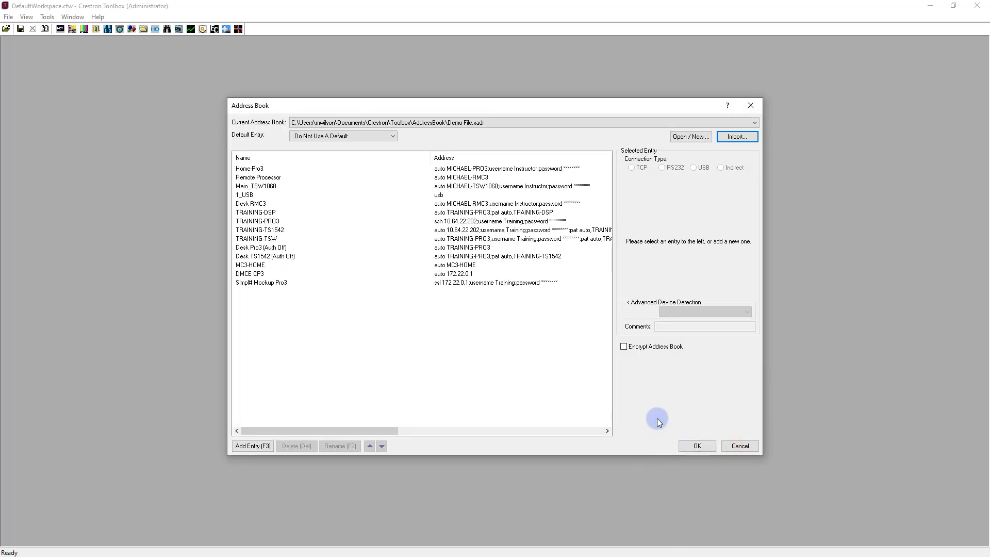
# Add a new address book entry named Processor.
pyautogui.click(264, 447)
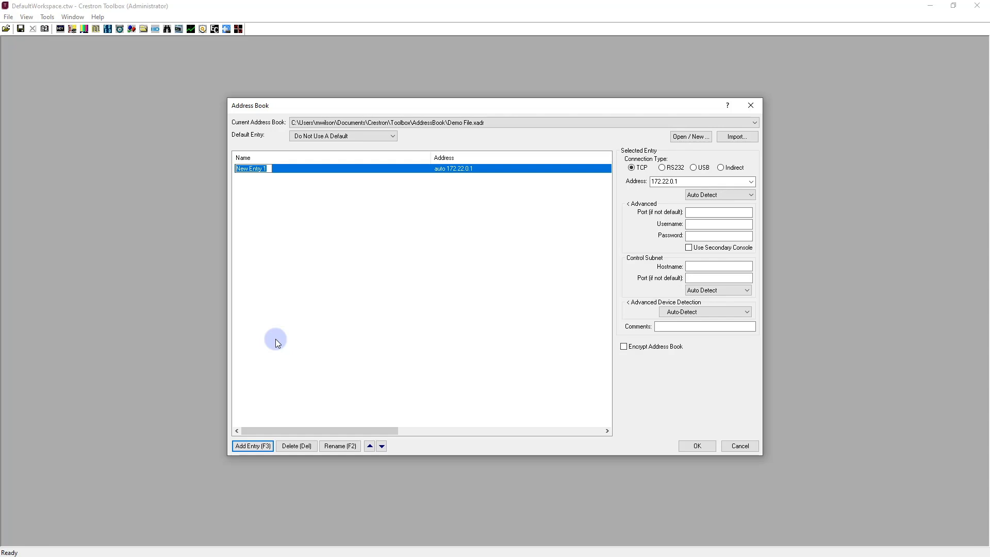
pyautogui.write('Processor')
pyautogui.press('Return')
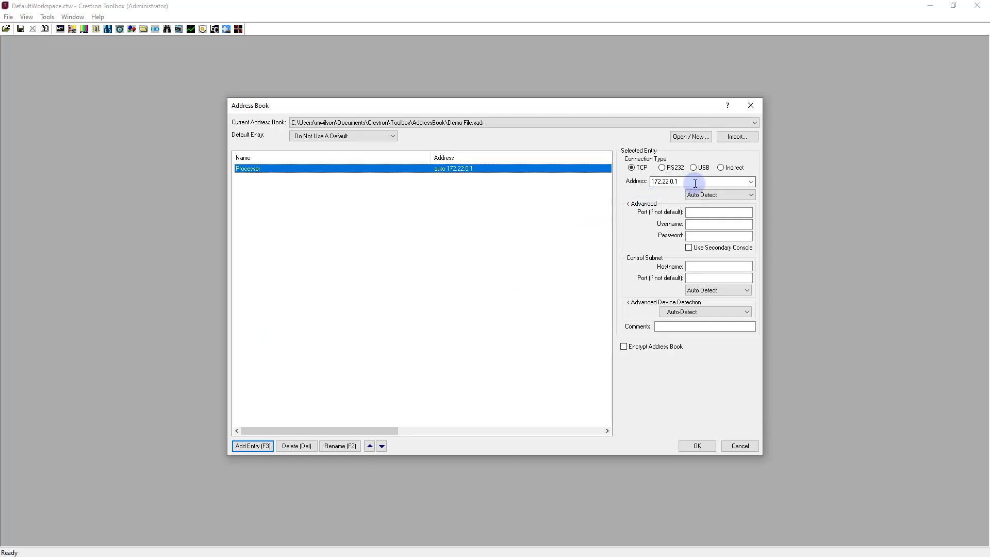
# Inspect the RS232, USB and Indirect connection settings for the Processor entry and return it to TCP.
pyautogui.click(662, 167)
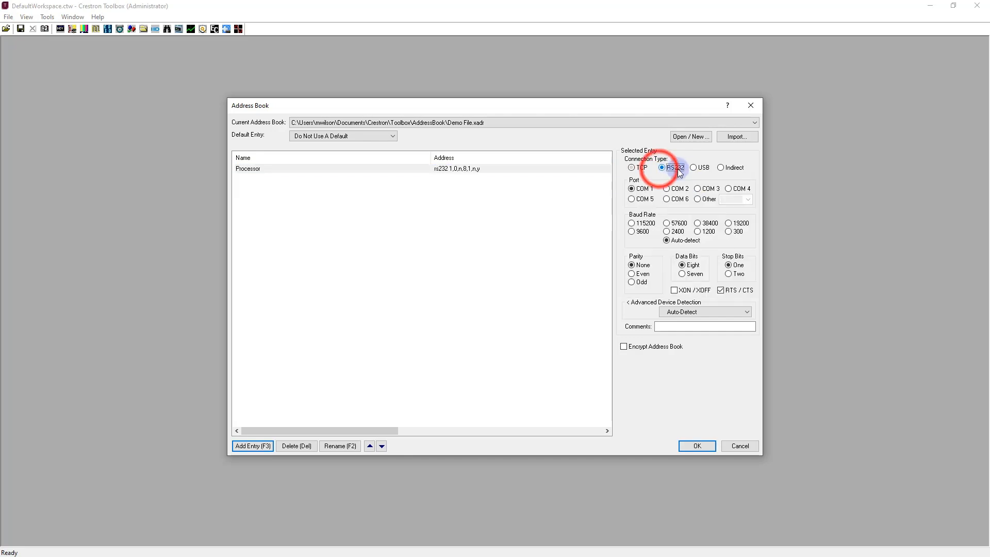
pyautogui.click(693, 168)
pyautogui.click(721, 168)
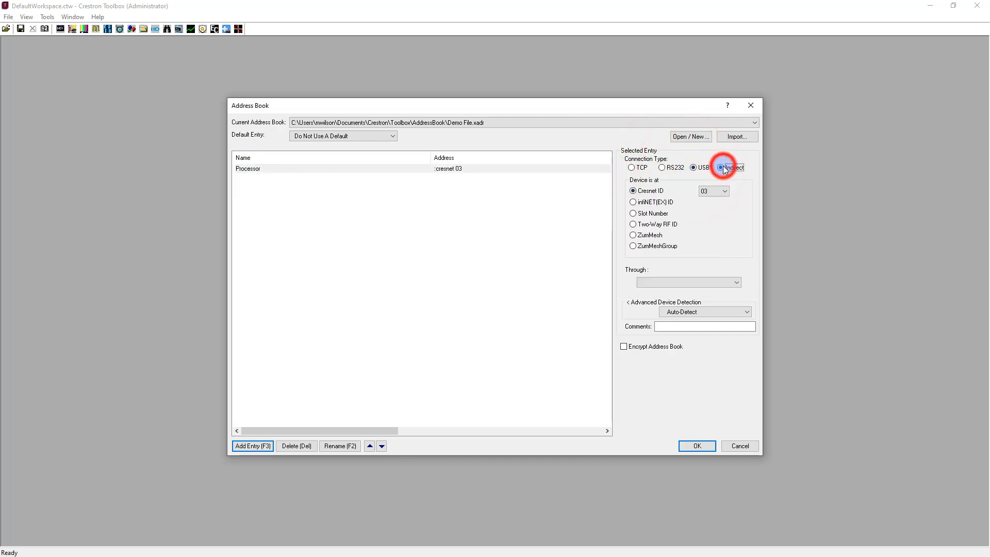
pyautogui.click(632, 168)
# Set the Processor entry's address to the hostname Training-Pro3.
pyautogui.click(656, 181)
pyautogui.write('172.22.0.1')
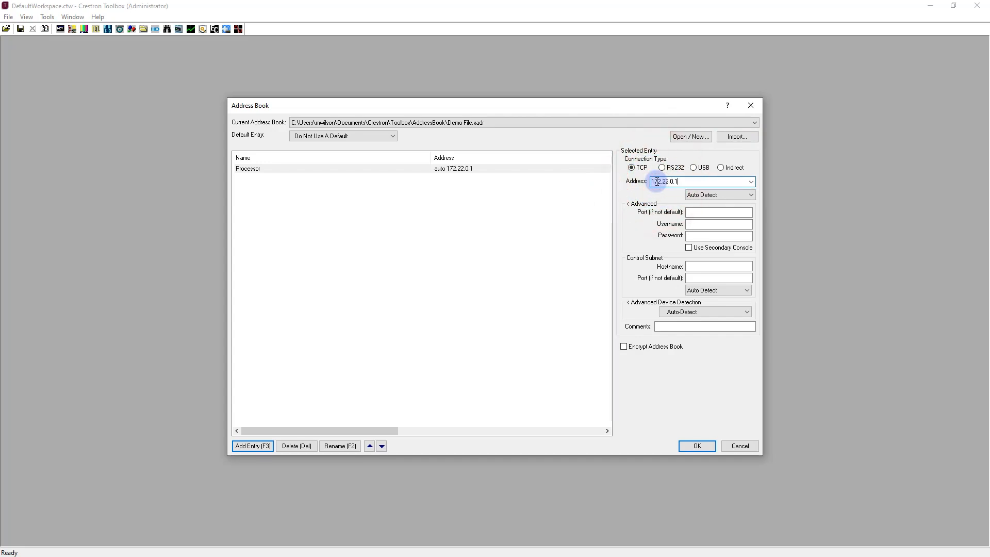
pyautogui.press('BackSpace')
pyautogui.press('BackSpace')
pyautogui.press('BackSpace')
pyautogui.press('BackSpace')
pyautogui.press('BackSpace')
pyautogui.press('BackSpace')
pyautogui.press('BackSpace')
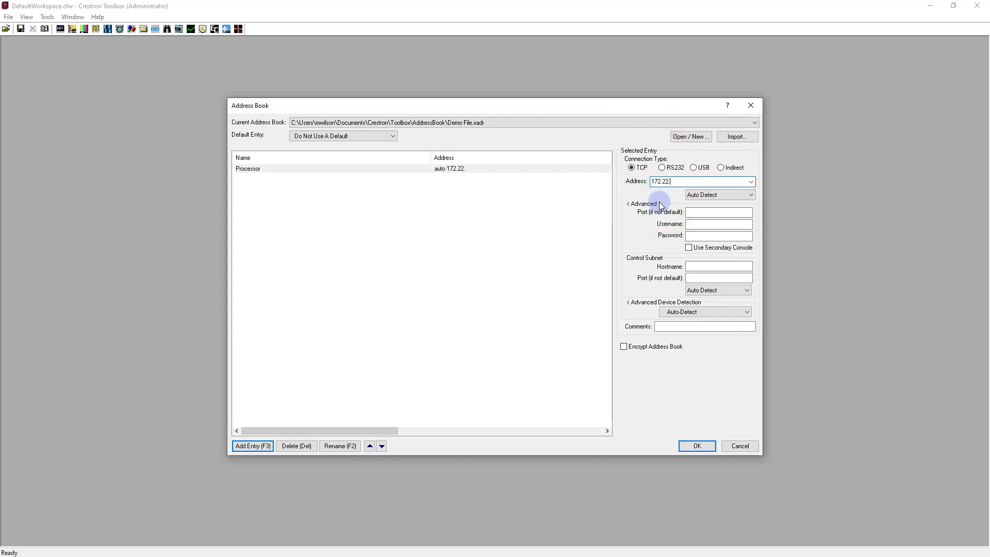
pyautogui.press('BackSpace')
pyautogui.press('BackSpace')
pyautogui.press('BackSpace')
pyautogui.write('M')
pyautogui.write('Training')
pyautogui.write('-Pro3')
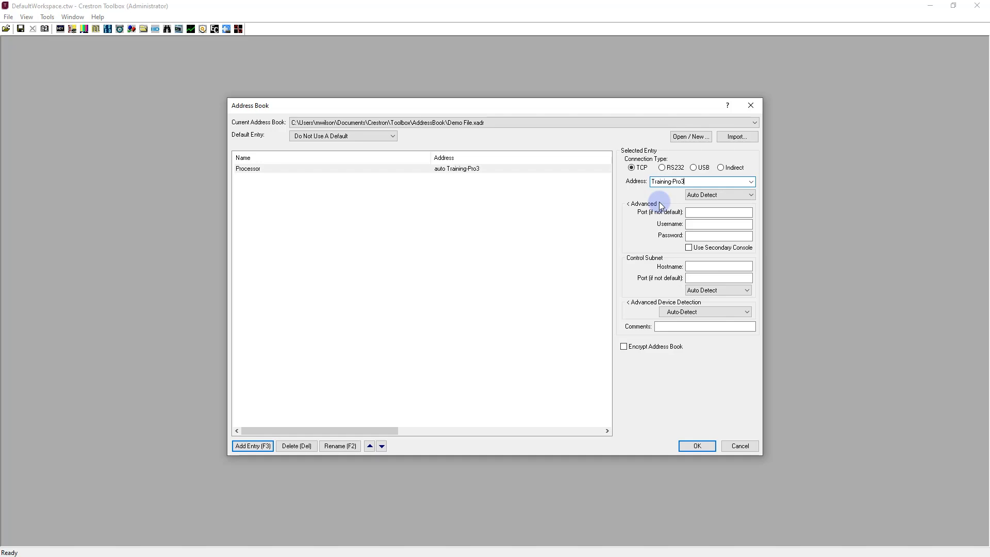
# Review the Processor entry's connection protocol choices and its username, password and comments fields, leaving them as they are.
pyautogui.click(701, 196)
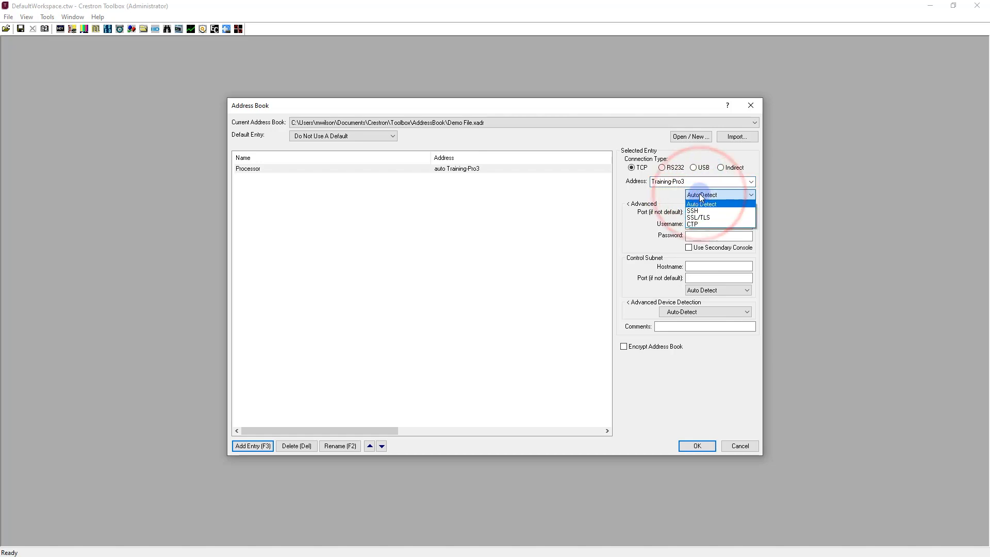
pyautogui.click(701, 196)
pyautogui.click(696, 223)
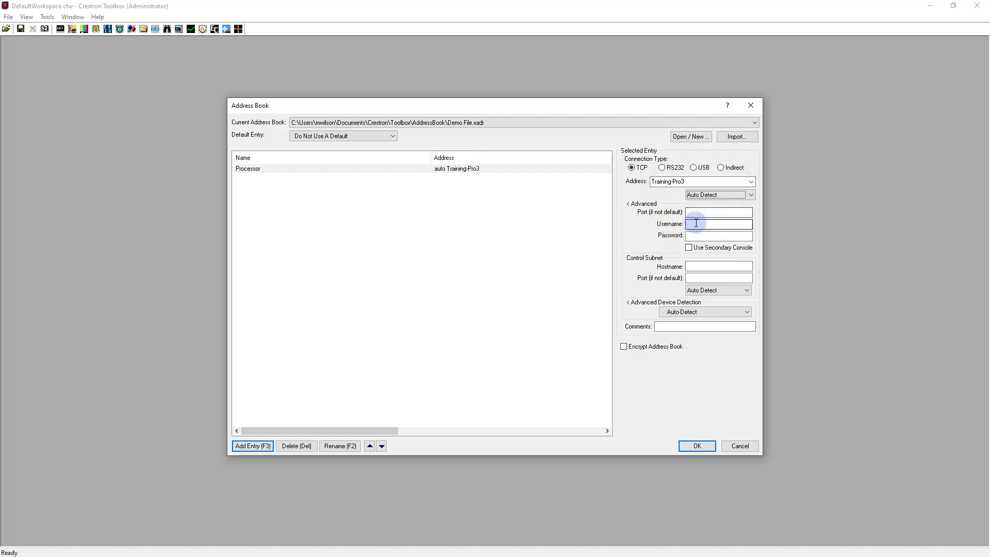
pyautogui.click(693, 235)
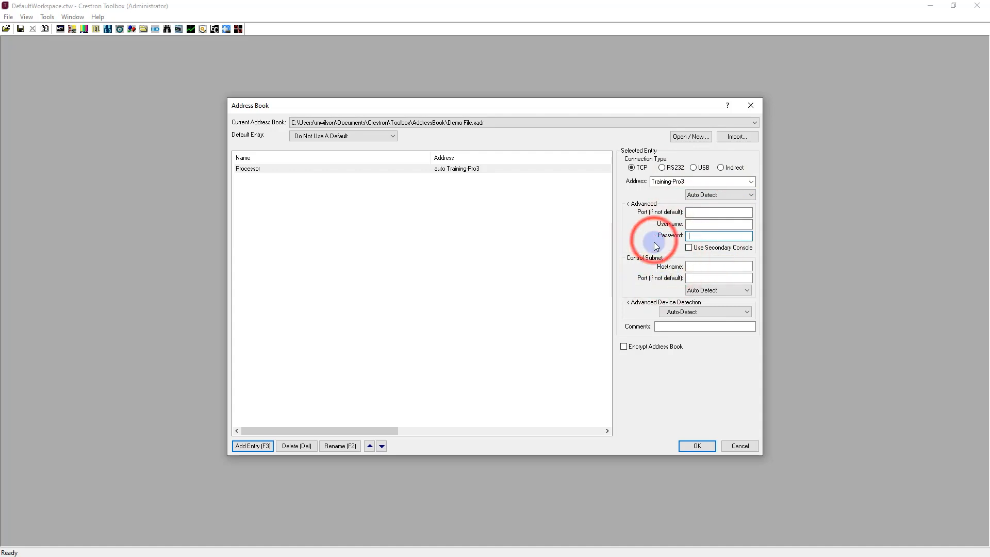
pyautogui.click(664, 326)
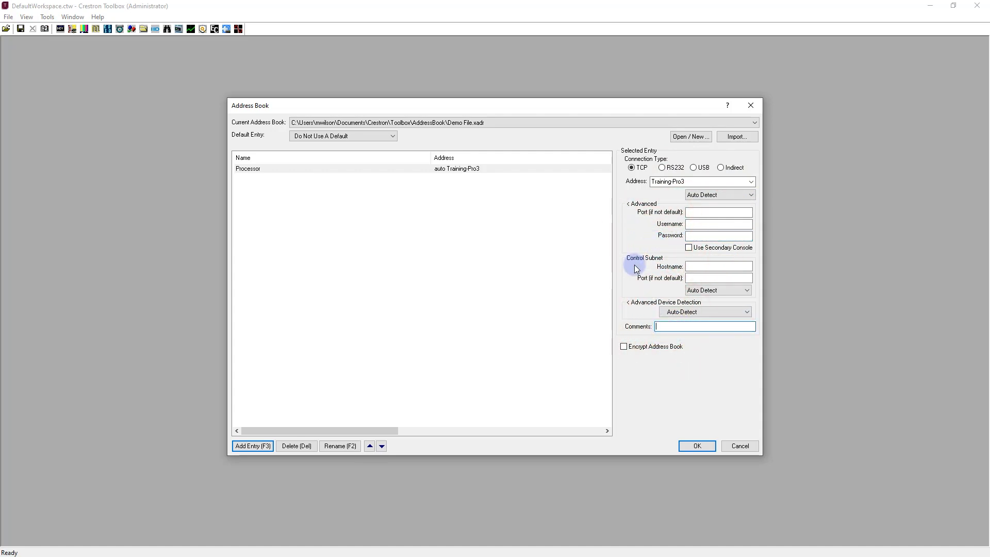
# Add an entry named Audio DSP that connects over USB to the model DSP-1283.
pyautogui.click(261, 446)
pyautogui.write('Audio D')
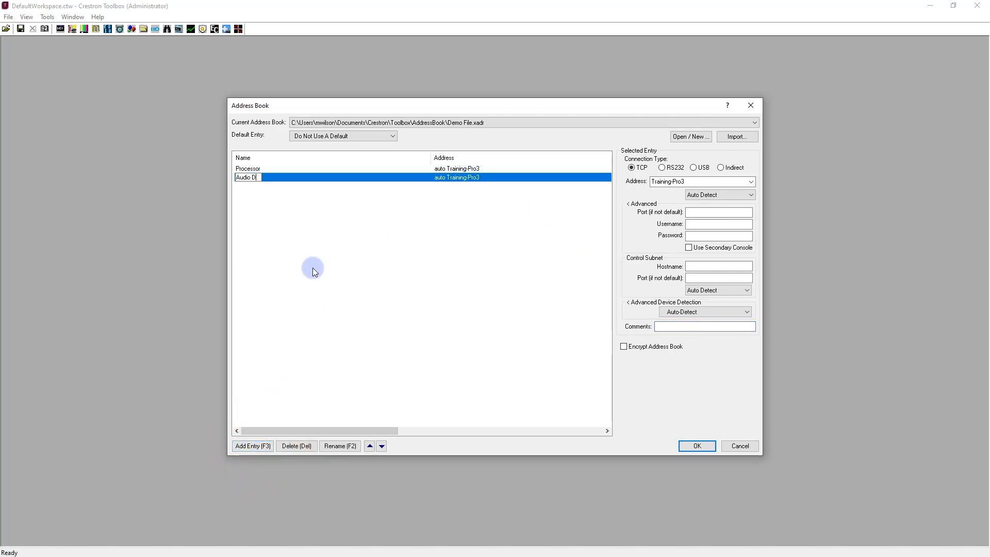
pyautogui.write('SP')
pyautogui.click(694, 168)
pyautogui.click(684, 199)
pyautogui.write('DSP-1283')
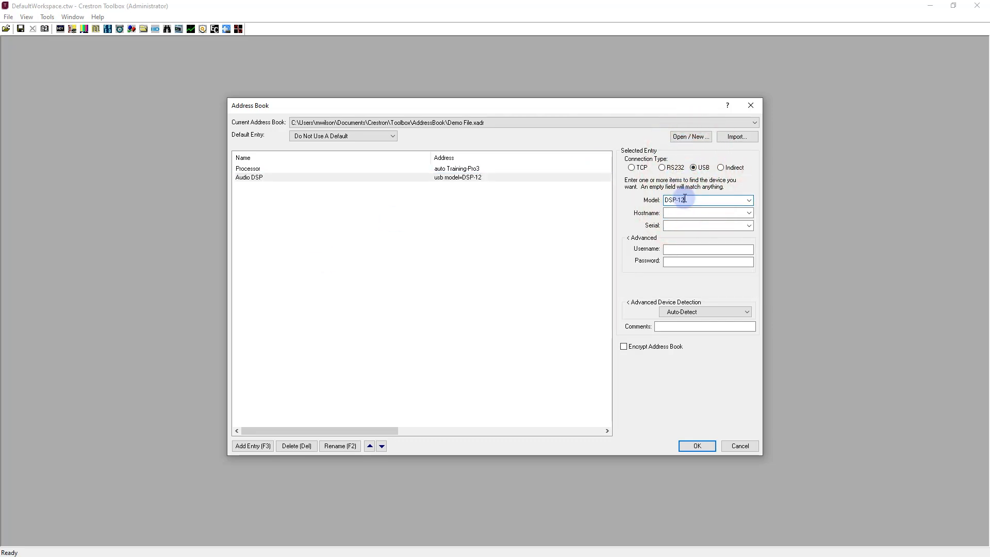
pyautogui.click(685, 213)
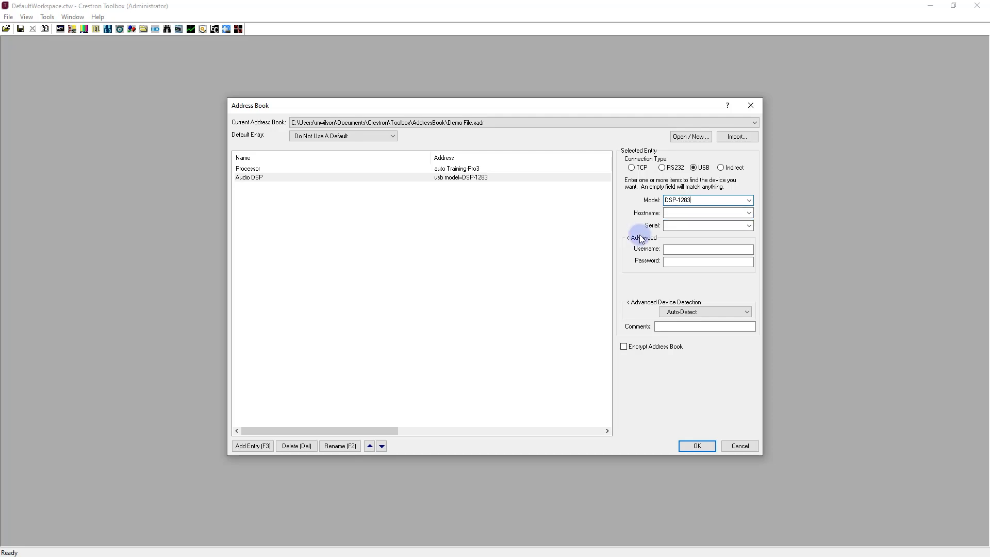
# Add an entry named Keypad with an Indirect connection at Cresnet ID 03 through Processor, and save the address book.
pyautogui.click(266, 446)
pyautogui.write('Keypad')
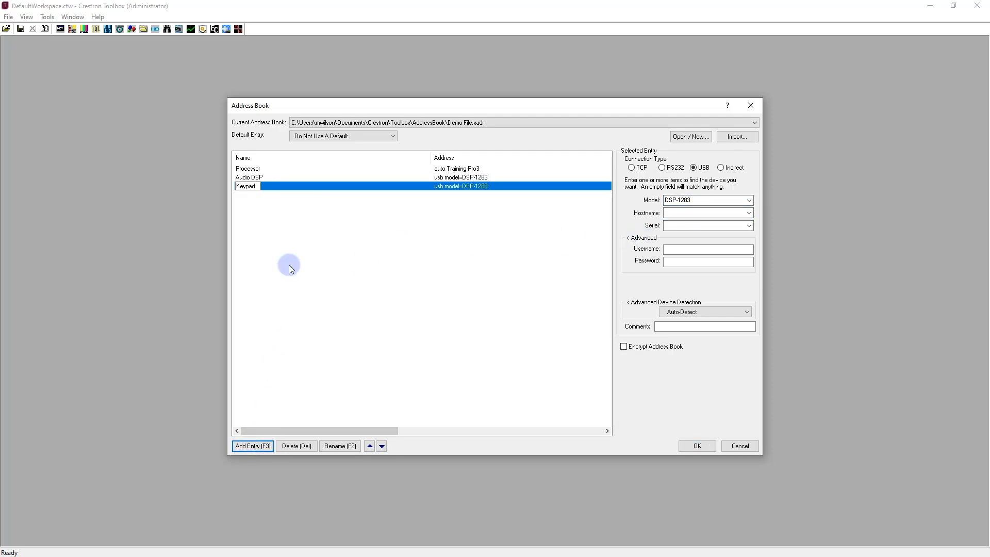
pyautogui.click(720, 167)
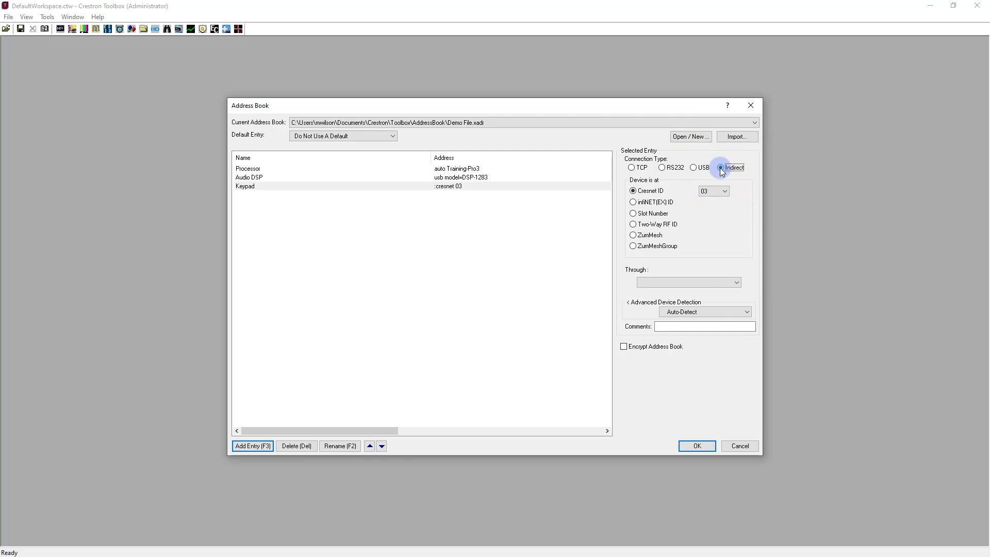
pyautogui.click(714, 280)
pyautogui.click(715, 289)
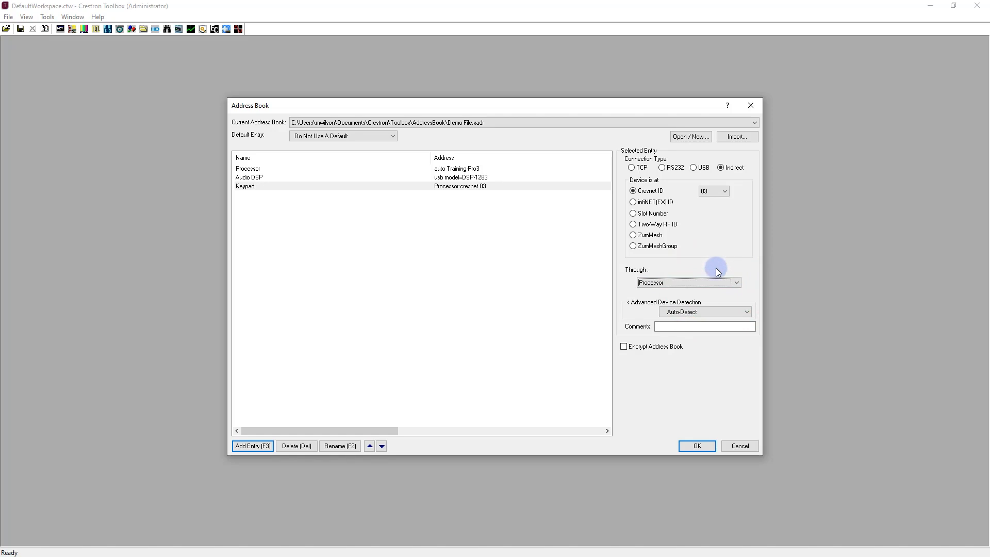
pyautogui.click(697, 447)
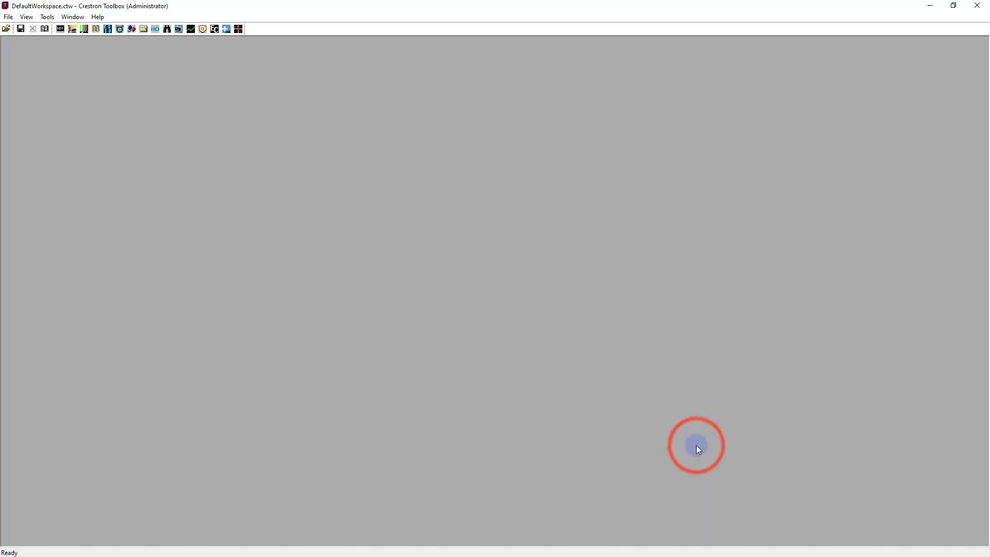
# Run a network scan with the Device Discovery Tool and move its window higher in the workspace.
pyautogui.click(215, 29)
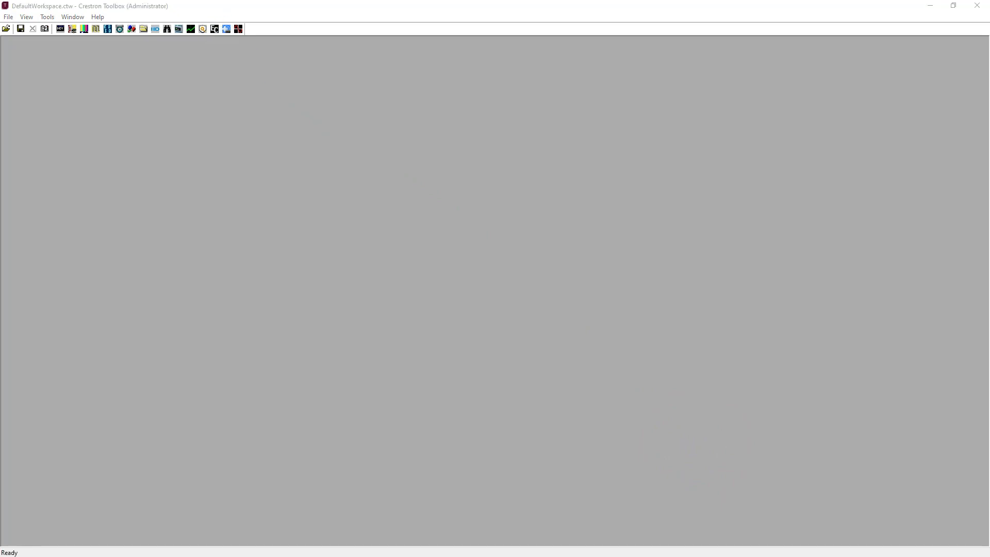
pyautogui.click(166, 29)
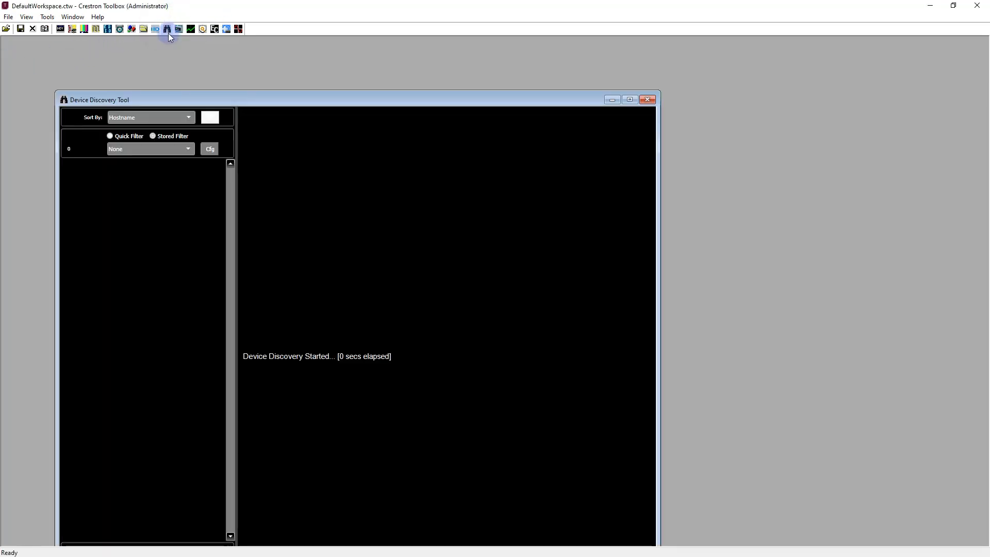
pyautogui.moveTo(162, 97); pyautogui.dragTo(169, 50)
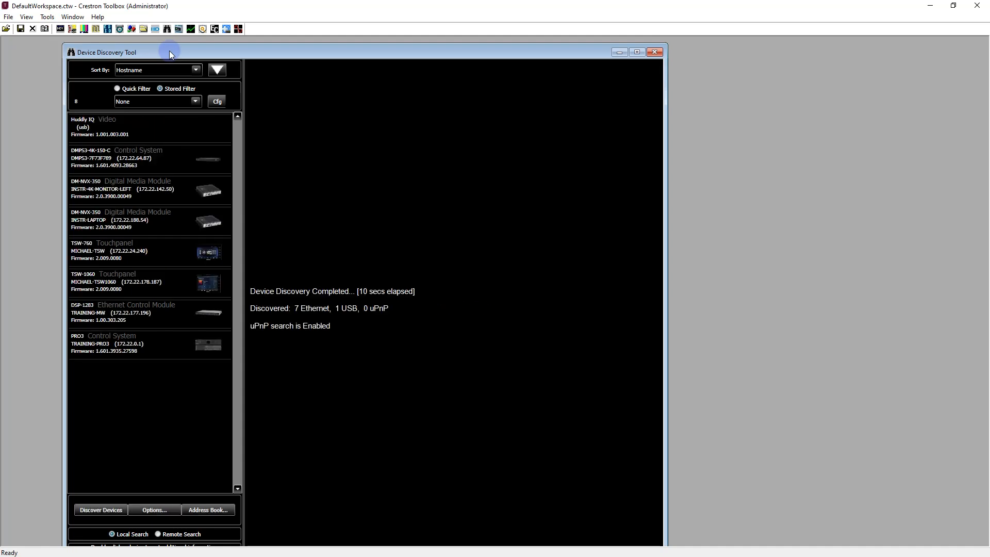
# Examine the options for adding the discovered DMPS3-4K-150-C to the address book, and open the address book from the discovery tool.
pyautogui.rightClick(192, 162)
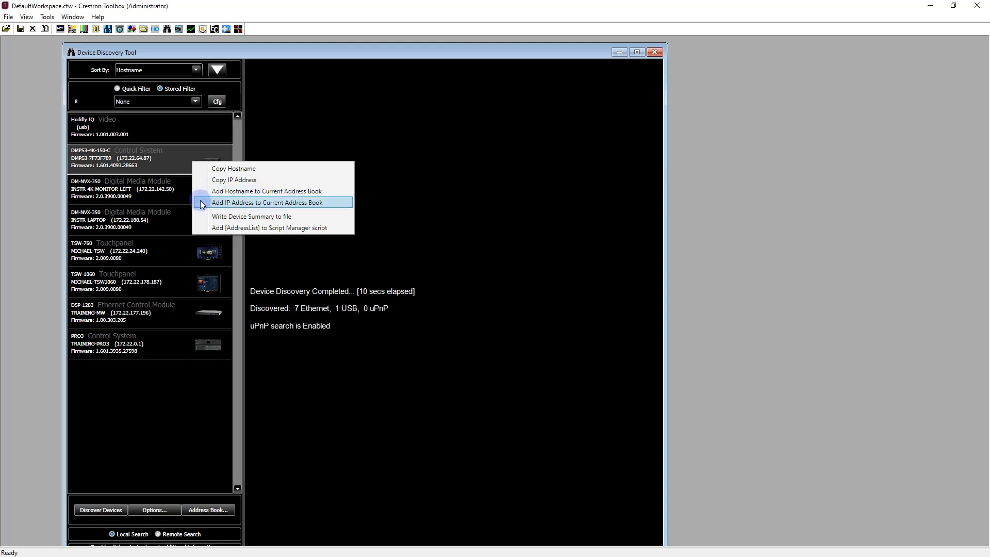
pyautogui.click(184, 385)
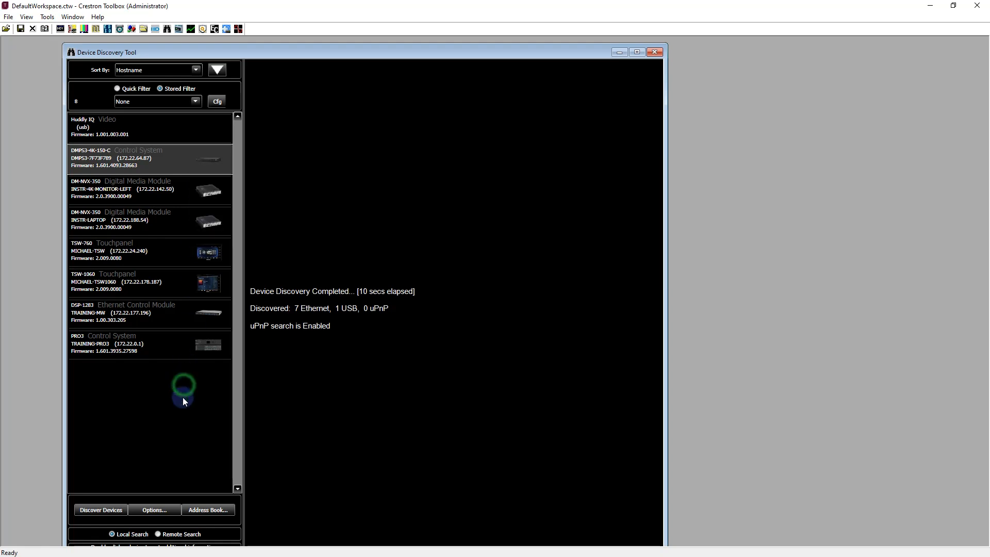
pyautogui.click(206, 510)
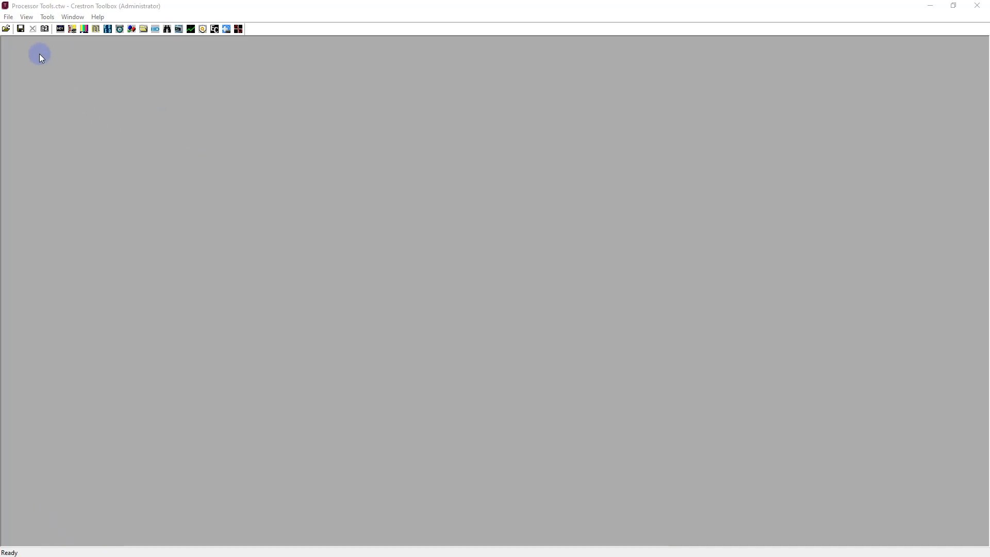
# Open the saved workspace Processor Tools.ctw.
pyautogui.click(9, 17)
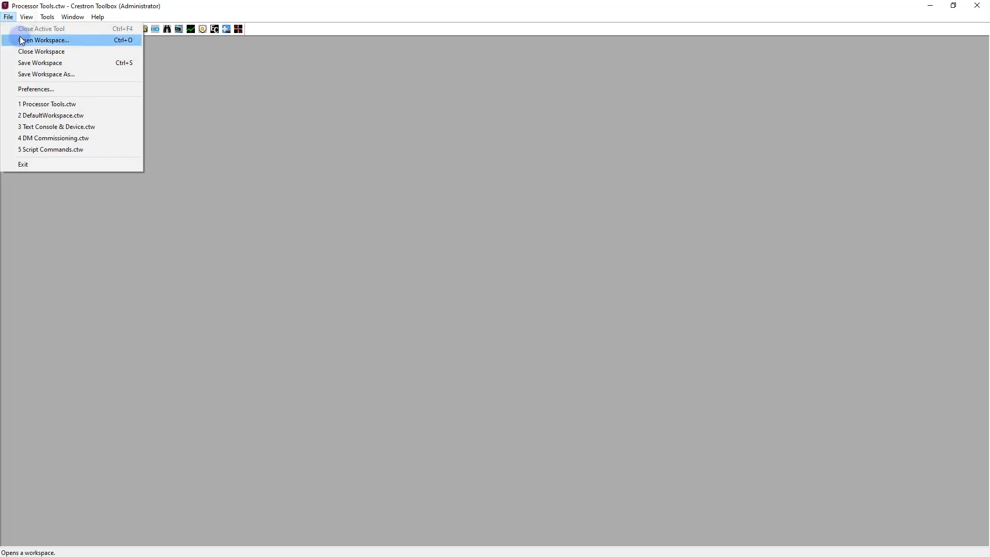
pyautogui.click(20, 39)
pyautogui.click(122, 115)
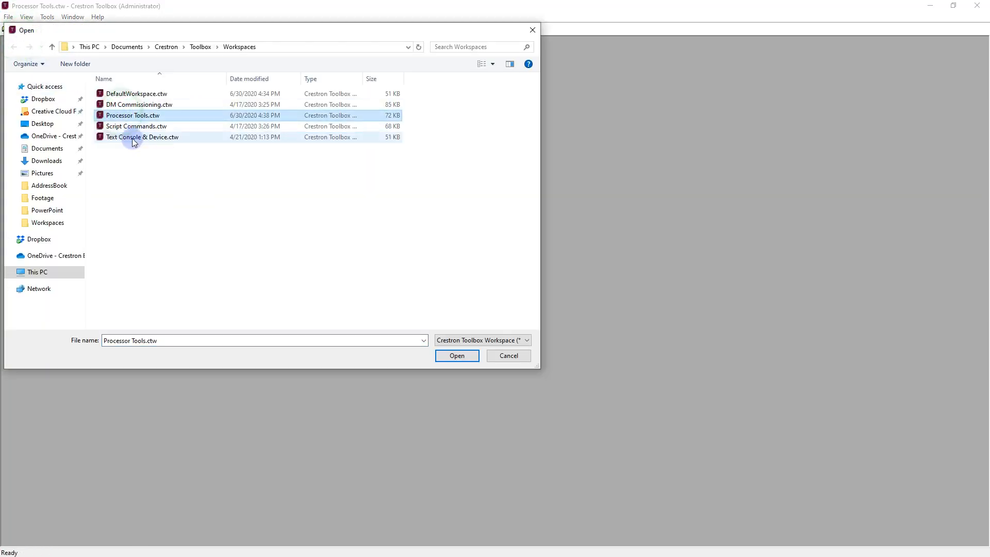
pyautogui.click(446, 356)
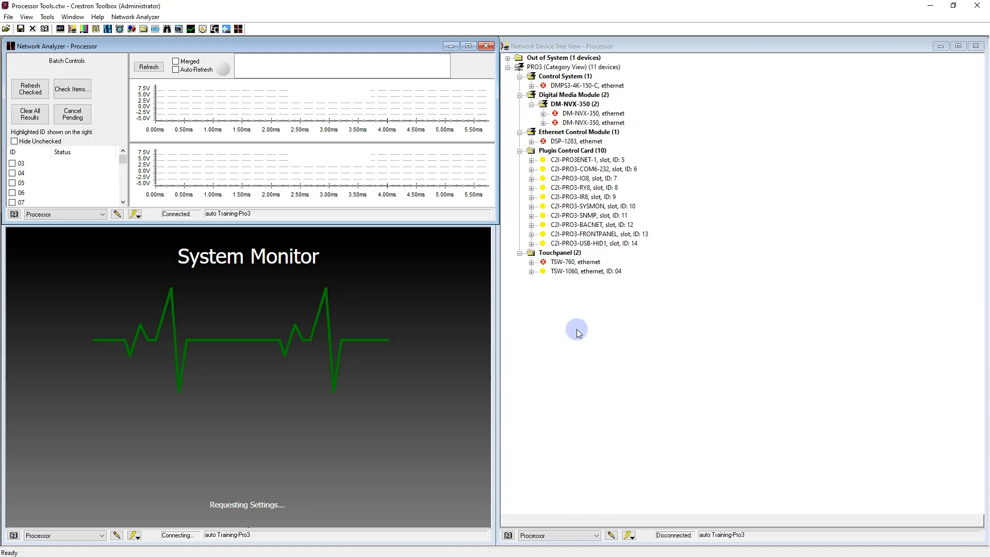
# Examine the address choices in Network Device Tree View, Network Analyzer and System Monitor, and view the address book from System Monitor without changing it.
pyautogui.click(566, 535)
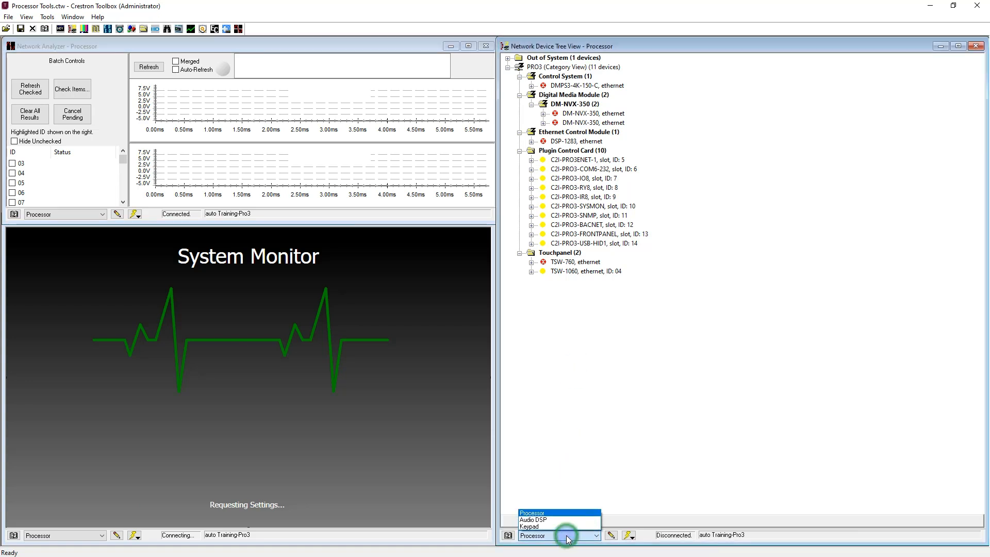
pyautogui.click(566, 535)
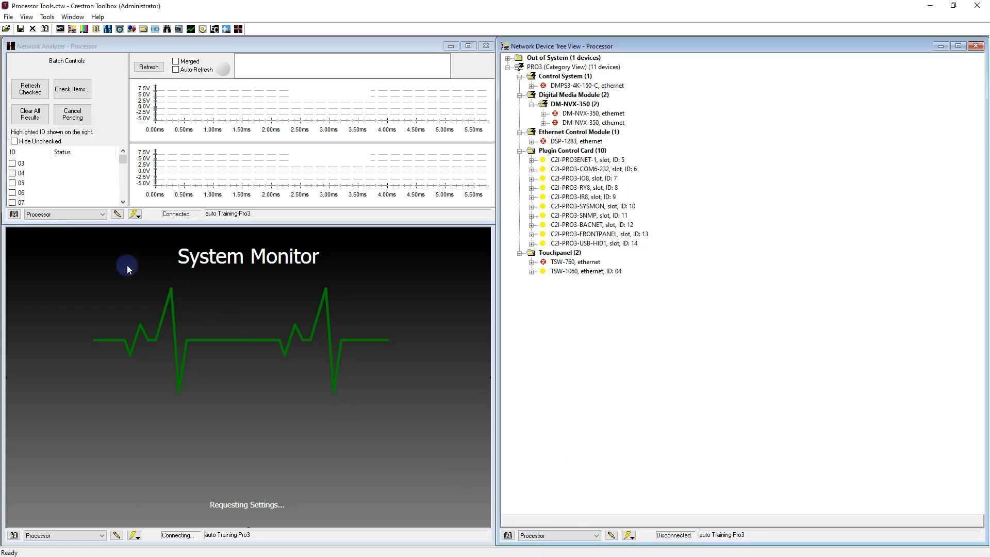
pyautogui.click(97, 217)
pyautogui.click(97, 216)
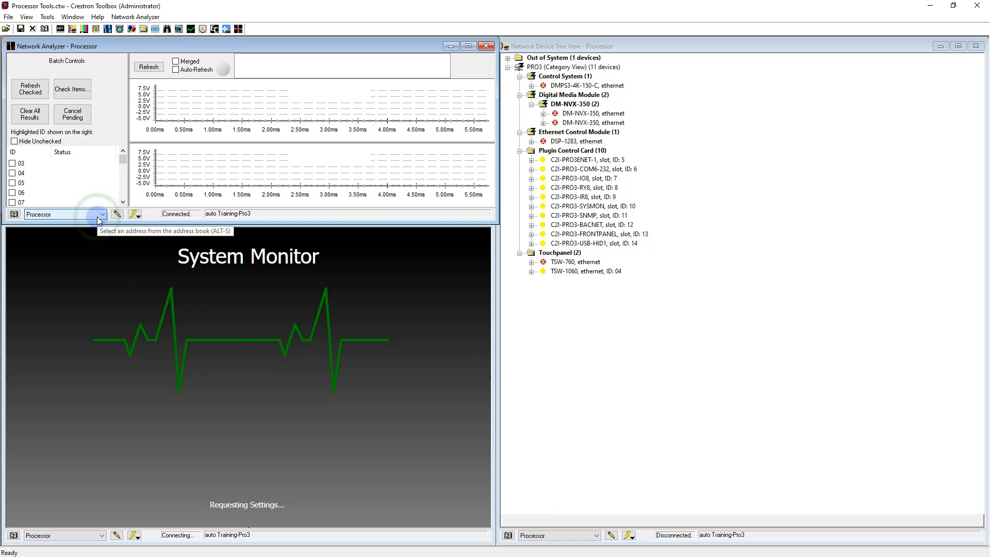
pyautogui.click(83, 536)
pyautogui.click(81, 539)
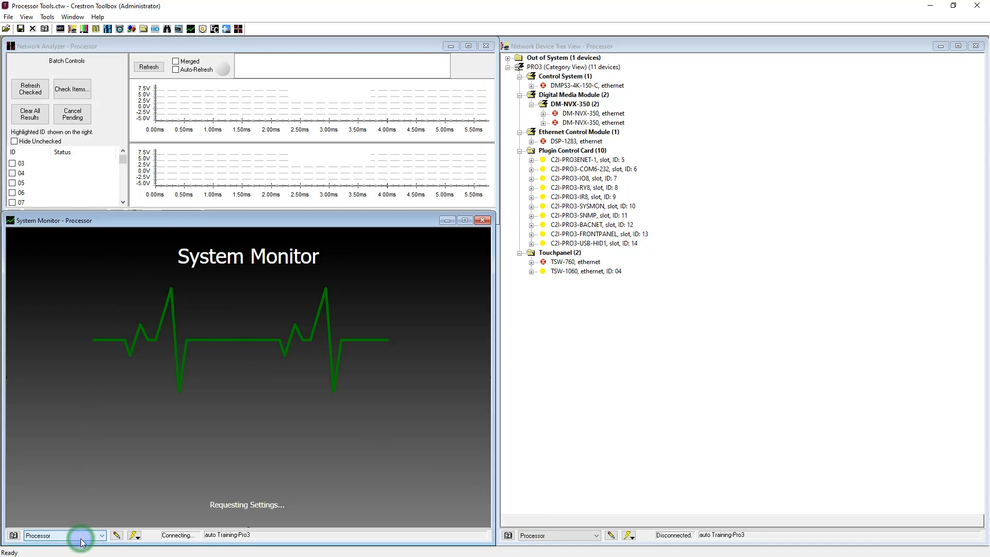
pyautogui.click(14, 536)
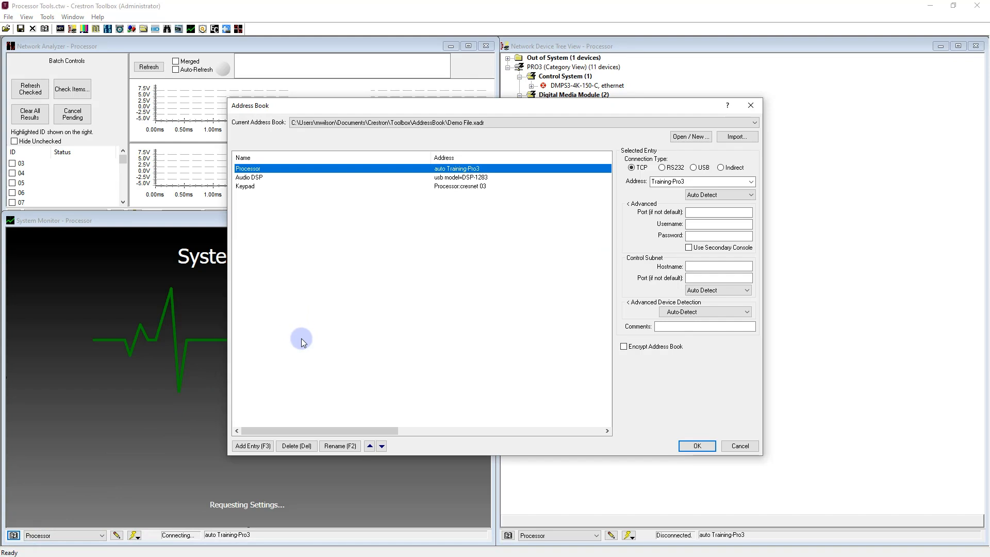
pyautogui.click(737, 446)
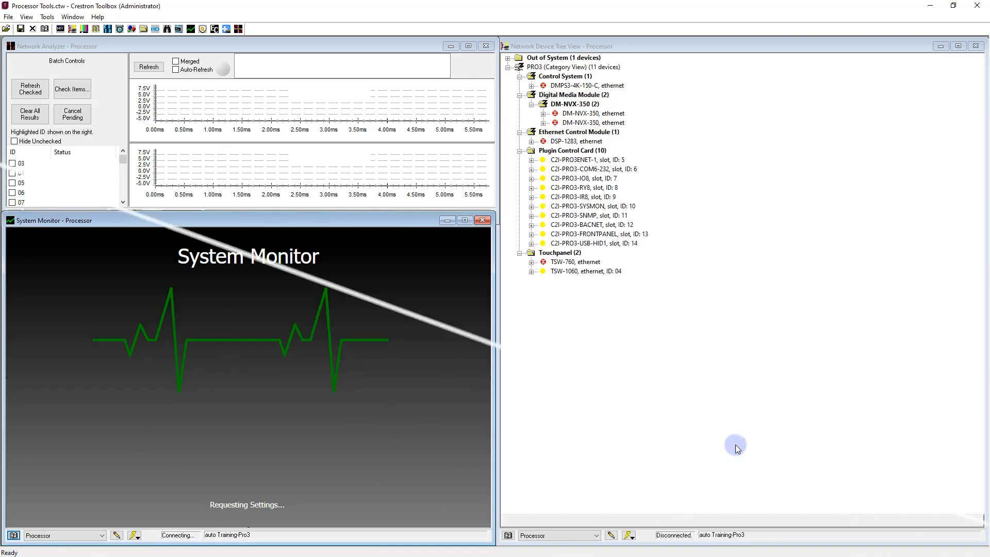